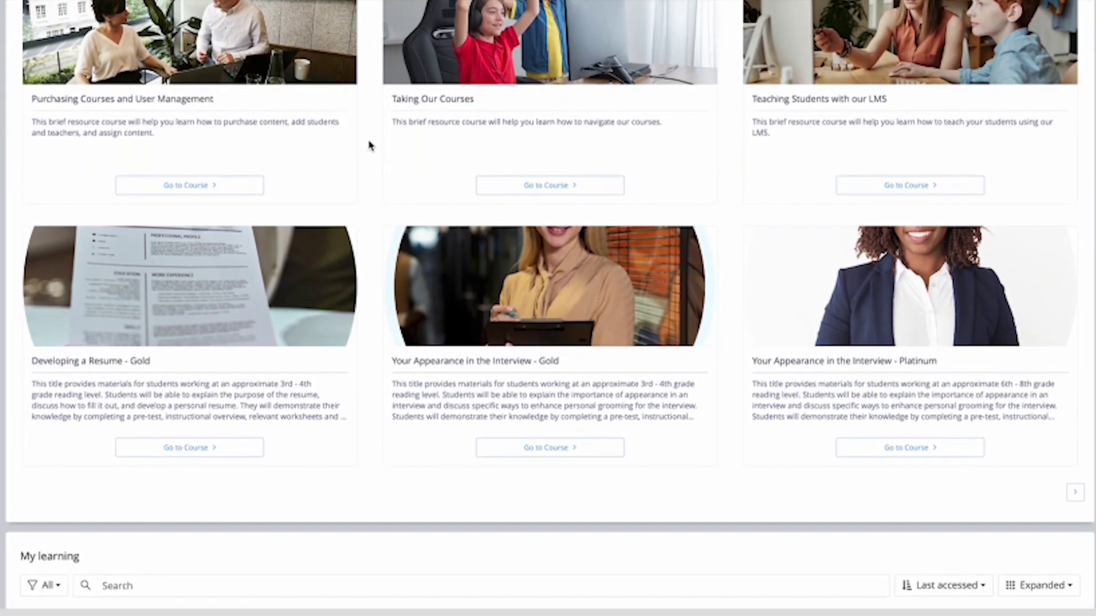
pyautogui.scroll(-1, 370, 163)
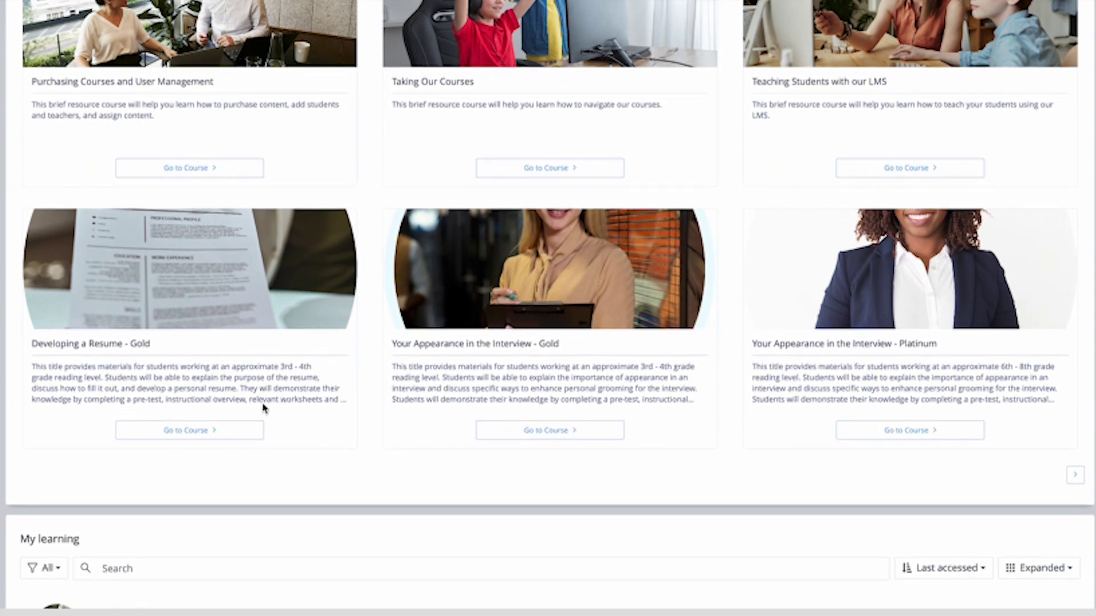
# Open the Developing a Resume course from its Go to Course card.
pyautogui.click(188, 431)
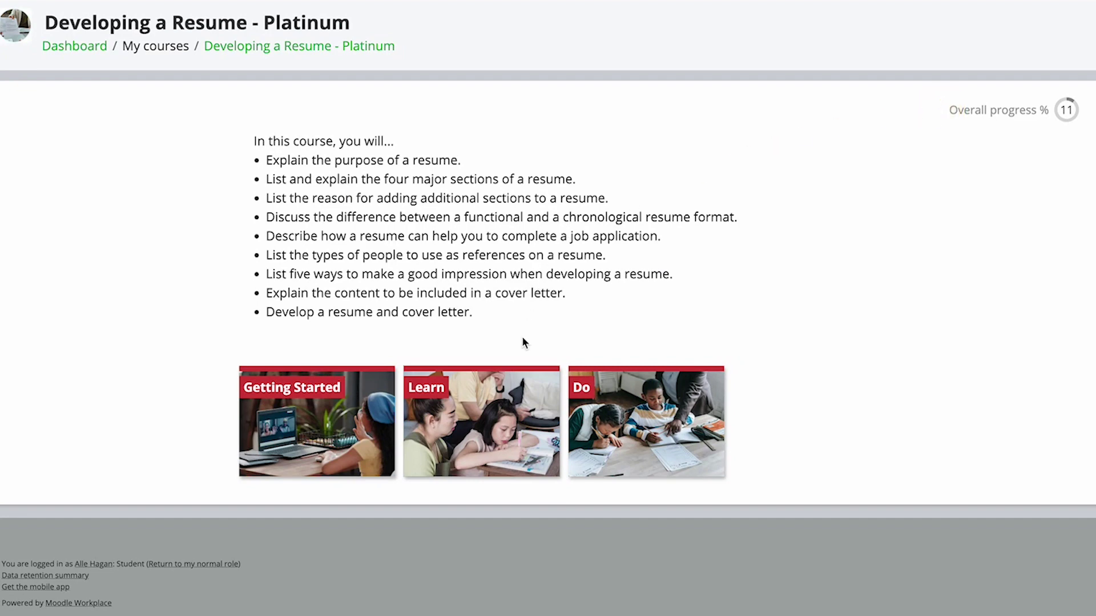
# Open the Learn tile on the Developing a Resume course page.
pyautogui.click(511, 417)
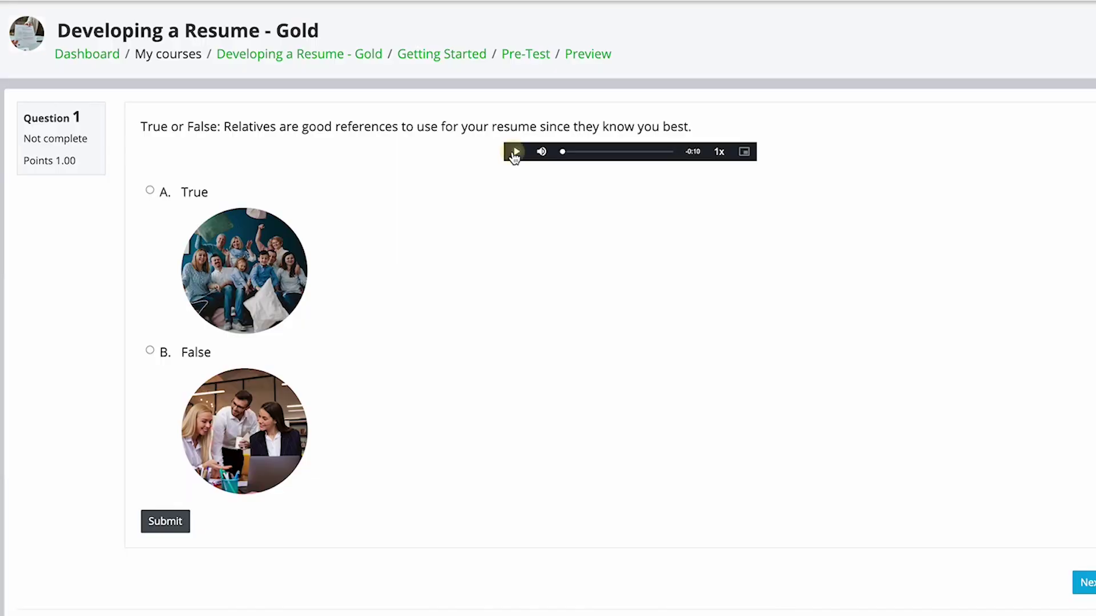
# Play and replay Question 1's audio about relatives as references.
pyautogui.click(513, 152)
pyautogui.click(516, 153)
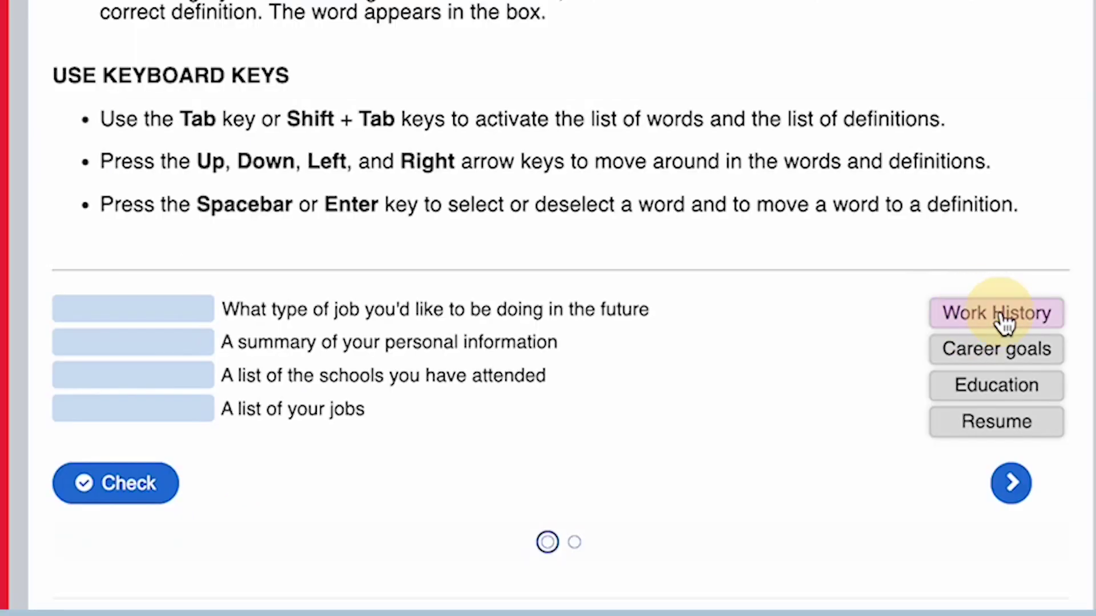
# Drop the Work History word into the slot beside 'A list of your jobs'.
pyautogui.moveTo(1002, 320)
pyautogui.mouseDown()
pyautogui.moveTo(197, 408)
pyautogui.moveTo(196, 377)
pyautogui.mouseUp()
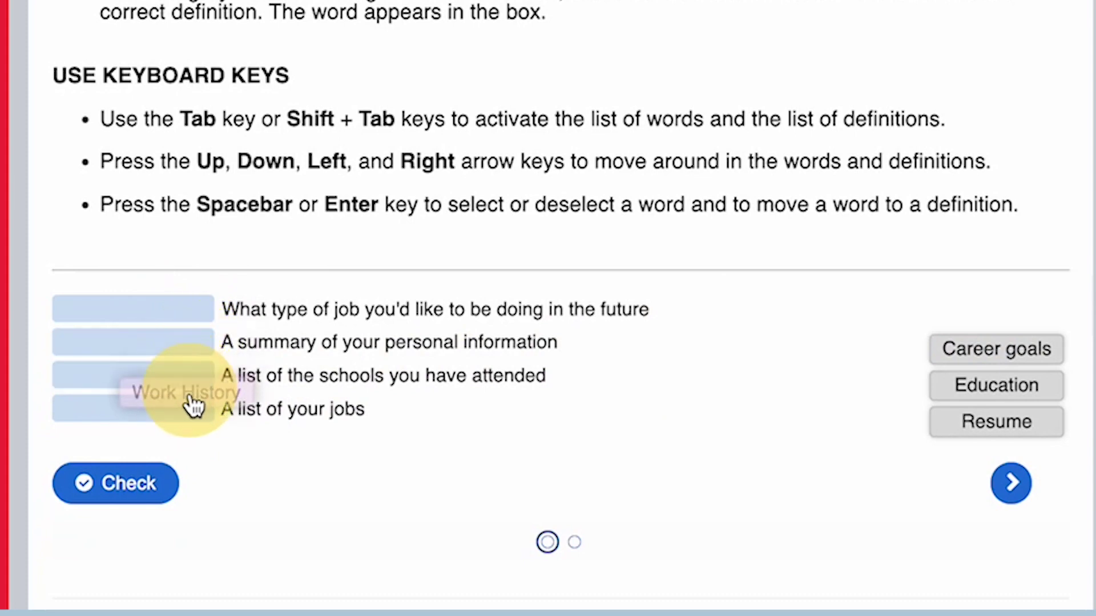
pyautogui.moveTo(197, 377); pyautogui.dragTo(195, 409)
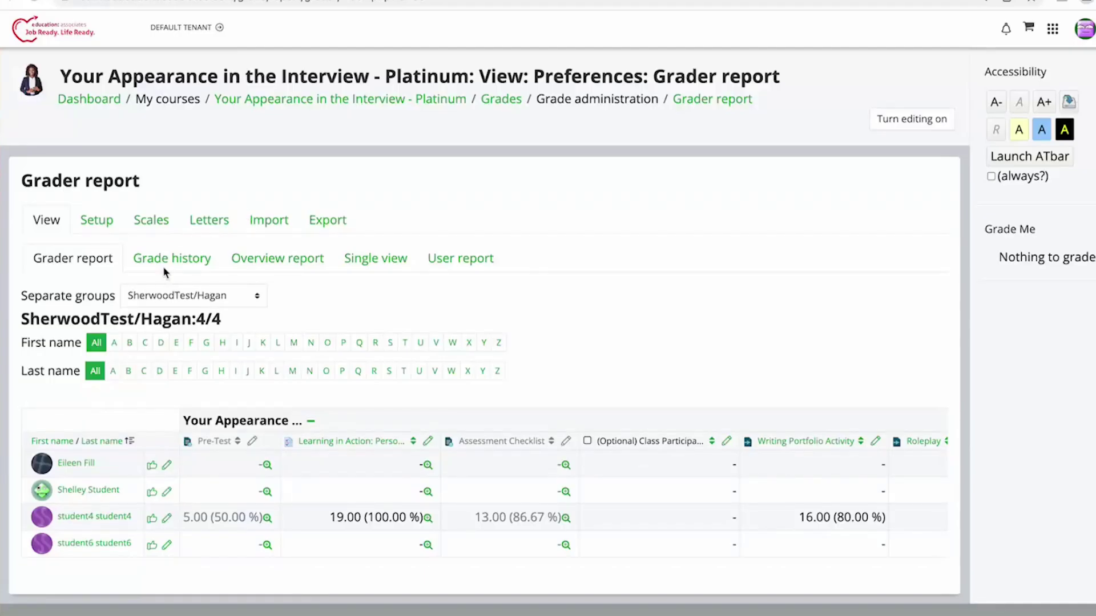
# Open the Overview grade report and select Shelley Student to show her course grades.
pyautogui.click(342, 488)
pyautogui.click(514, 482)
pyautogui.scroll(-2, 282, 261)
pyautogui.click(267, 196)
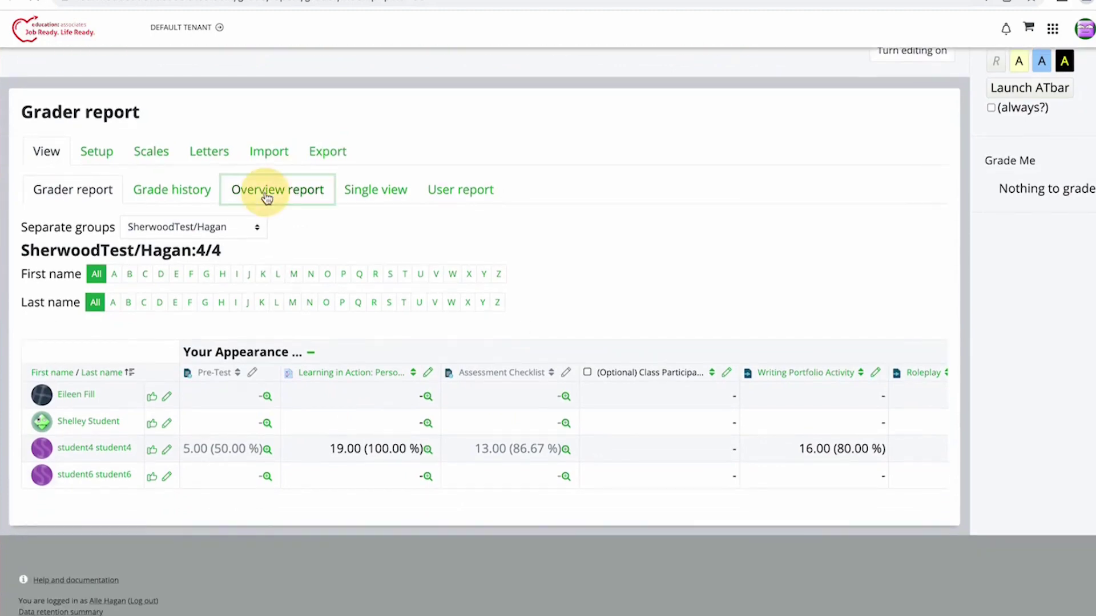
pyautogui.click(144, 371)
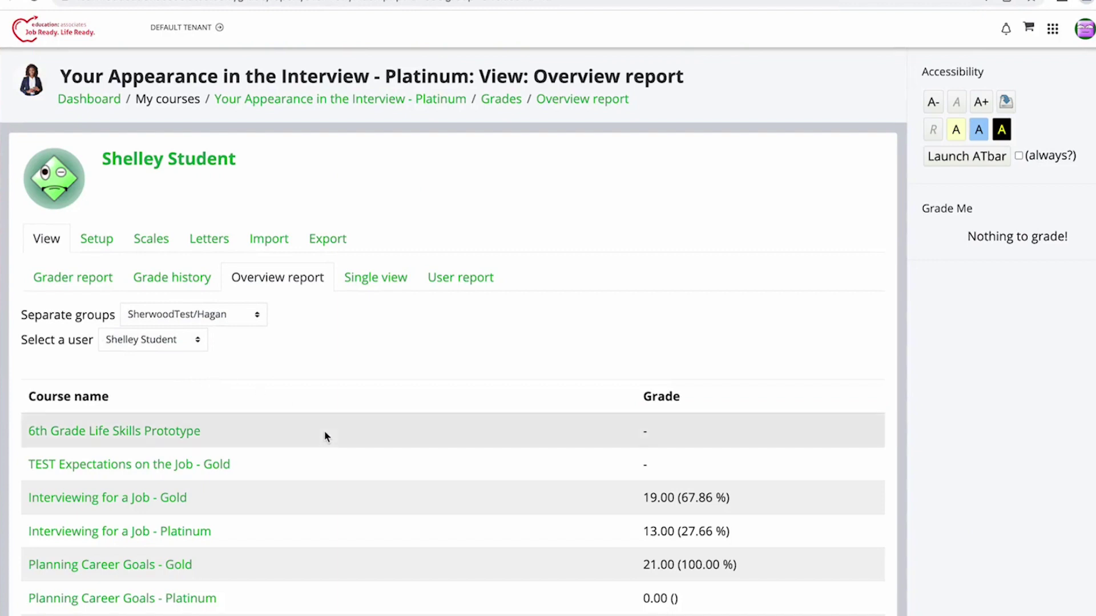
pyautogui.scroll(-3, 325, 436)
pyautogui.scroll(-2, 324, 437)
pyautogui.scroll(-2, 371, 564)
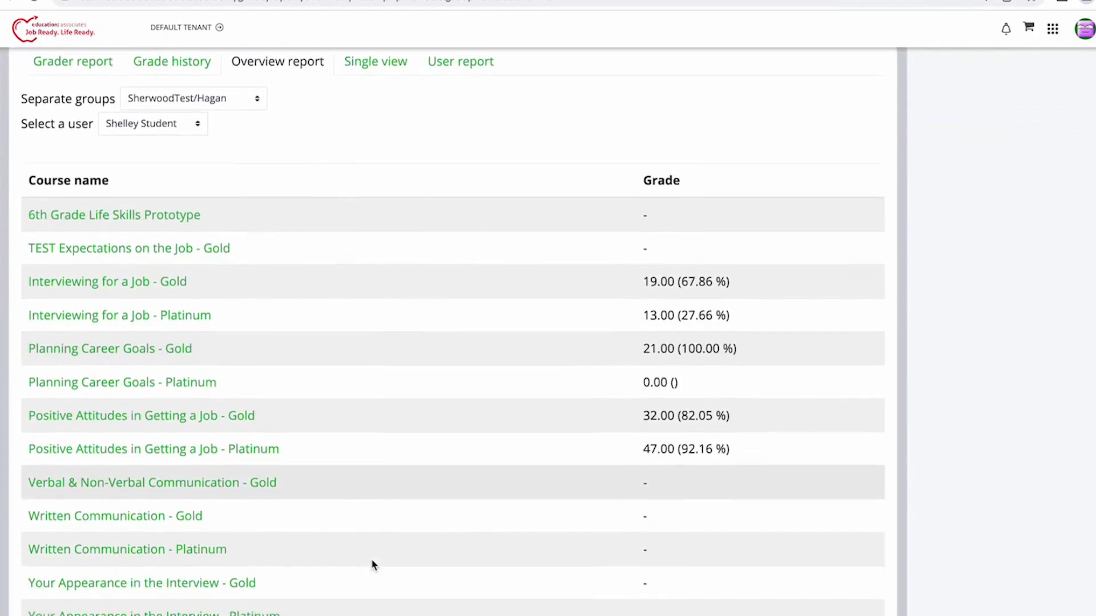